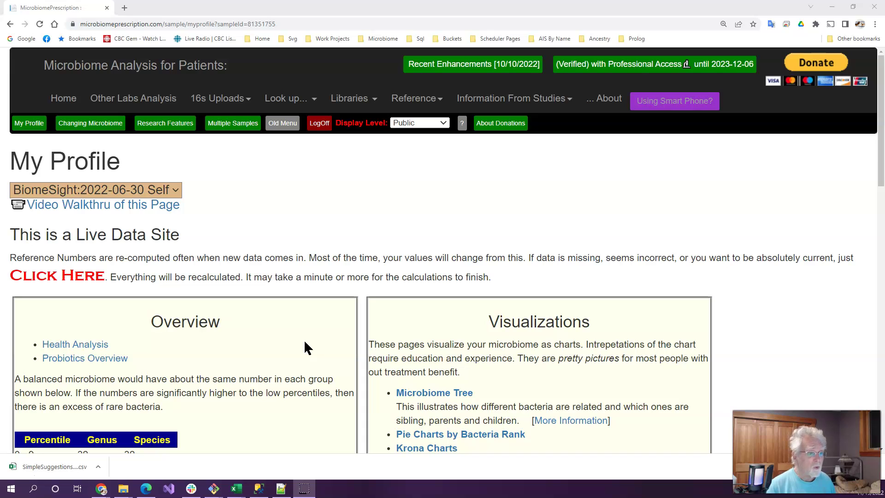
Open the BiomeSight sample's Changing Microbiome page, then bring the downloaded suggestions CSV forward in Excel
scroll(304, 342, "down", 2)
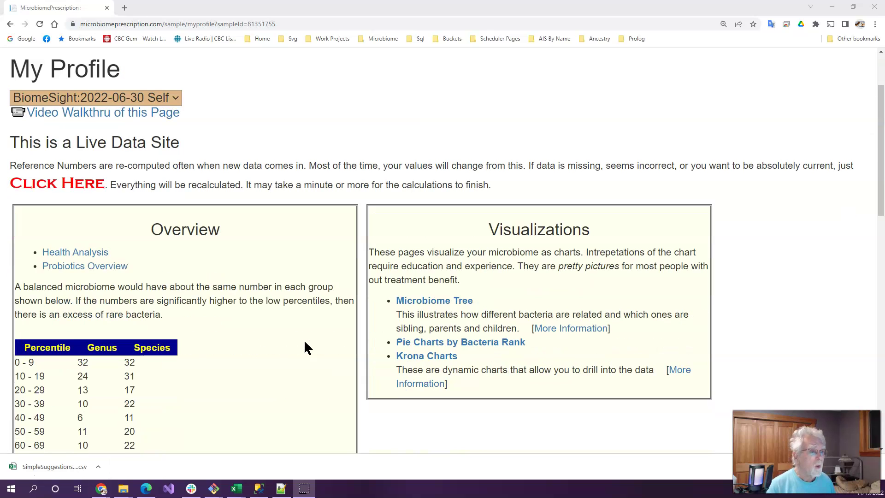
scroll(304, 340, "up", 2)
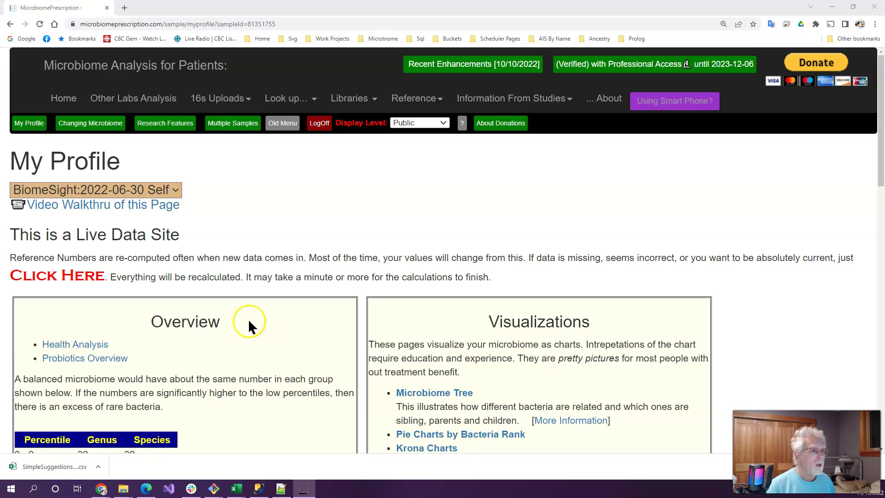
scroll(226, 240, "down", 2)
scroll(233, 277, "up", 2)
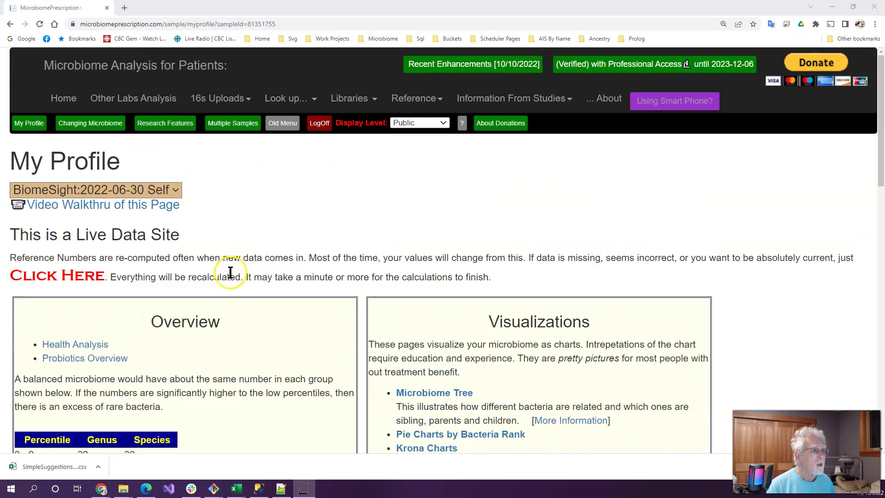
left_click(101, 129)
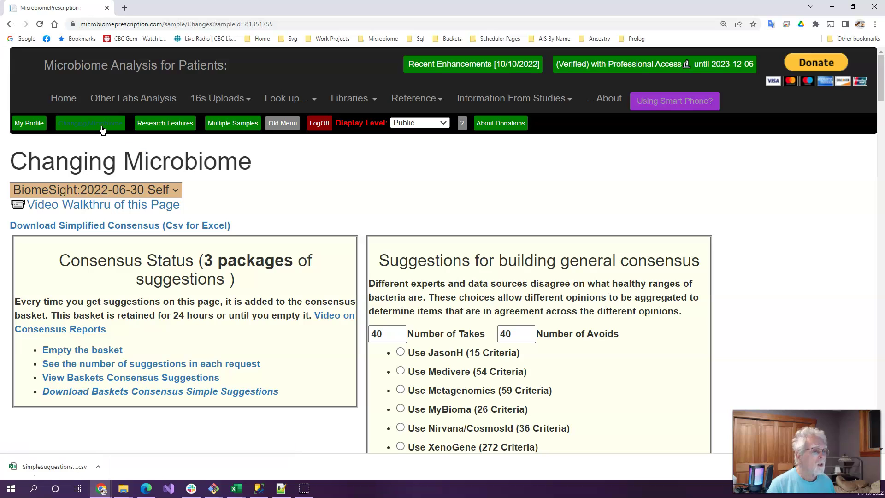
scroll(308, 425, "down", 2)
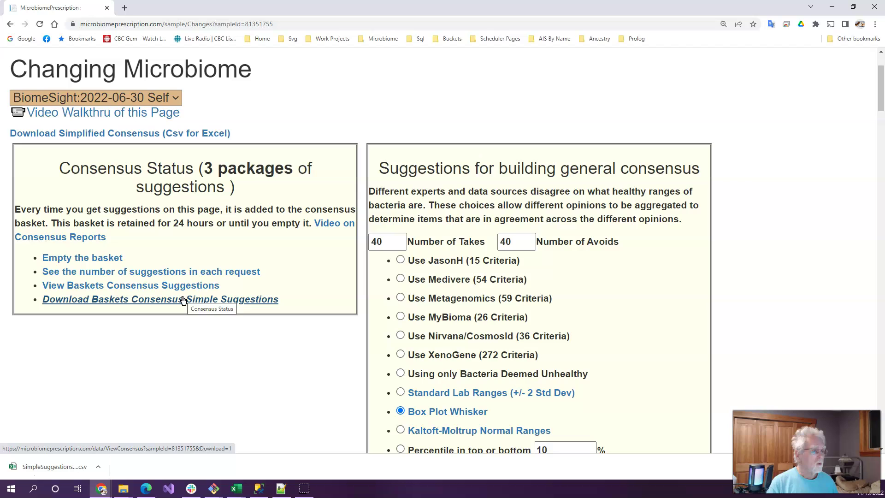
left_click(234, 490)
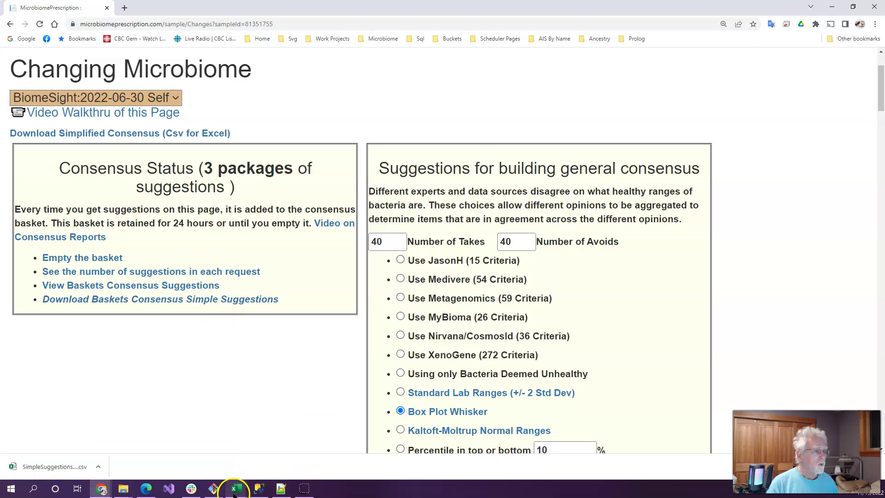
left_click(472, 447)
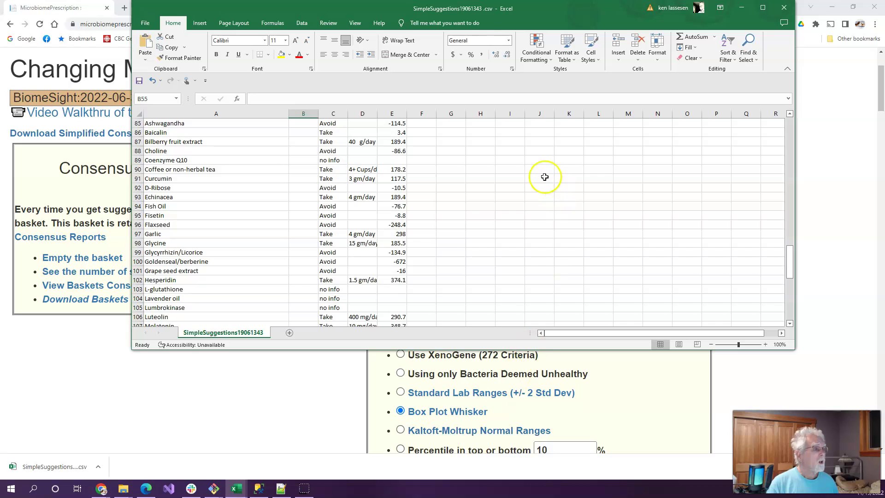
scroll(545, 177, "down", 4)
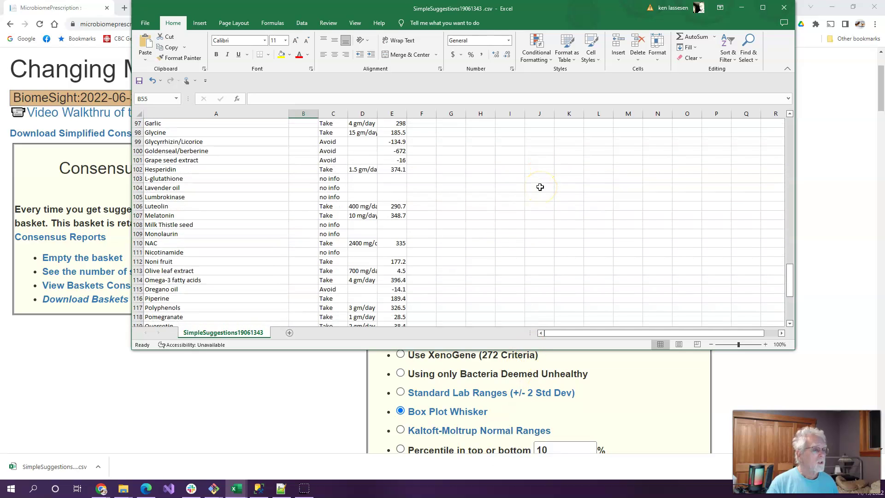
scroll(540, 187, "down", 6)
scroll(537, 190, "up", 10)
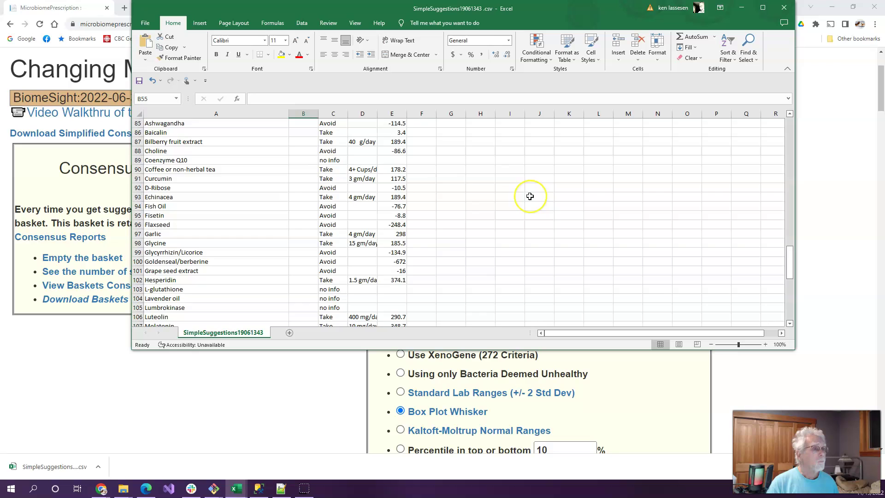
scroll(530, 196, "up", 8)
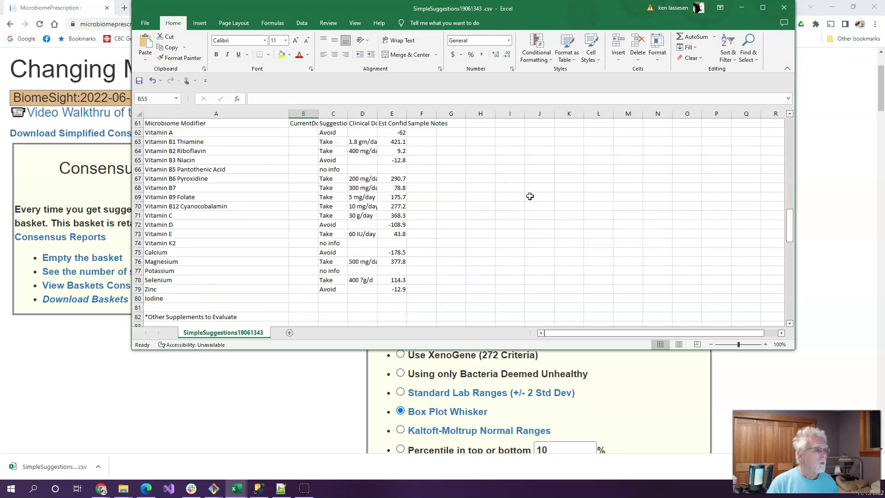
scroll(531, 196, "up", 6)
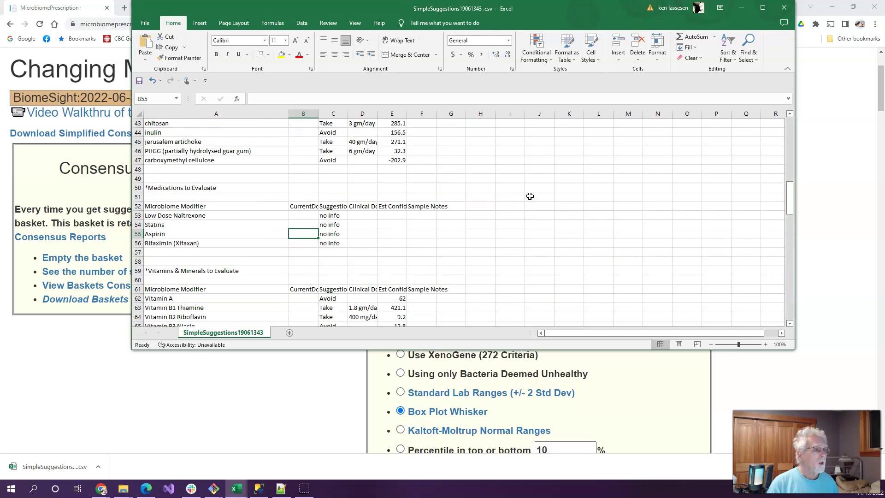
scroll(530, 196, "down", 2)
scroll(526, 202, "down", 2)
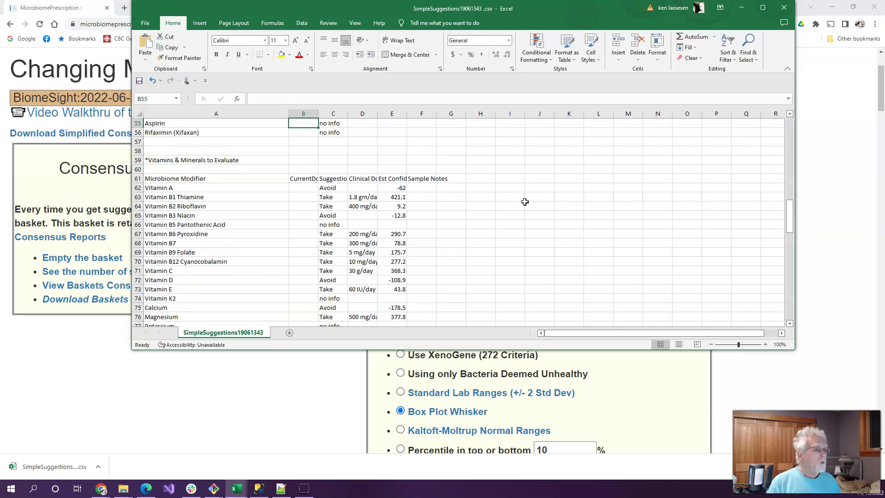
scroll(525, 202, "down", 2)
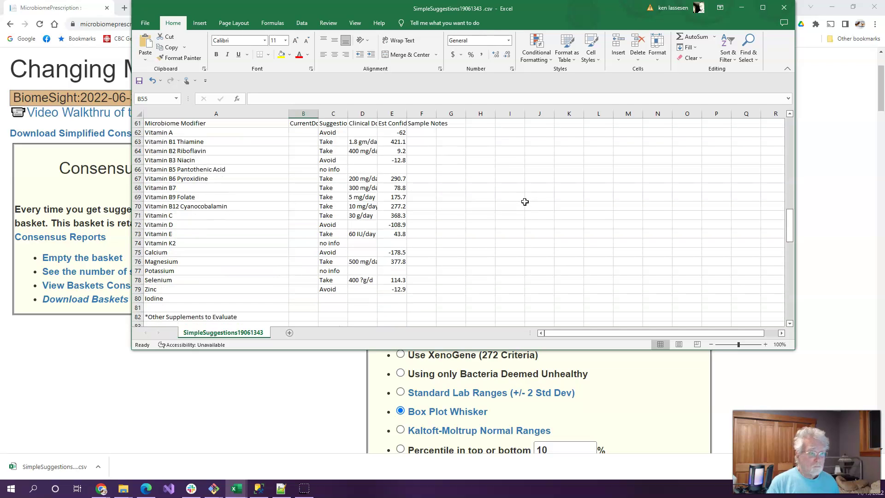
Switch the Changing Microbiome page to the Thryve:2022-06-30 self sample, whose basket holds 0 packages
left_click(317, 366)
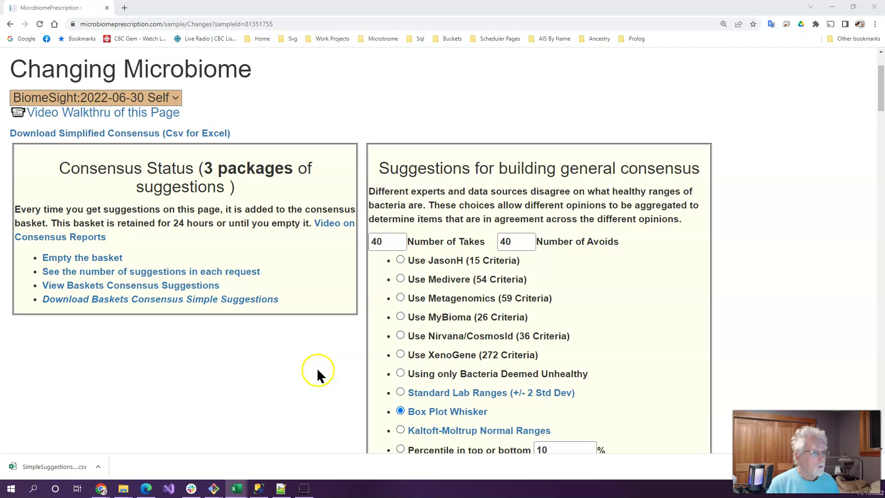
left_click(170, 97)
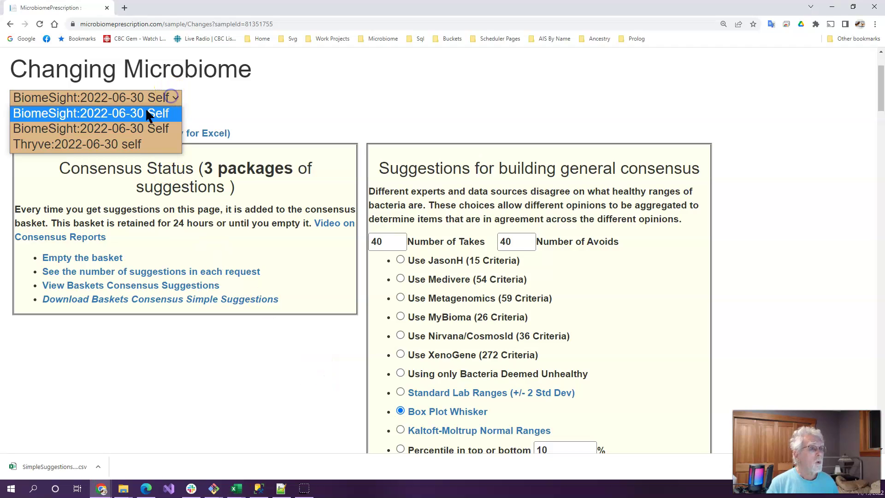
left_click(104, 145)
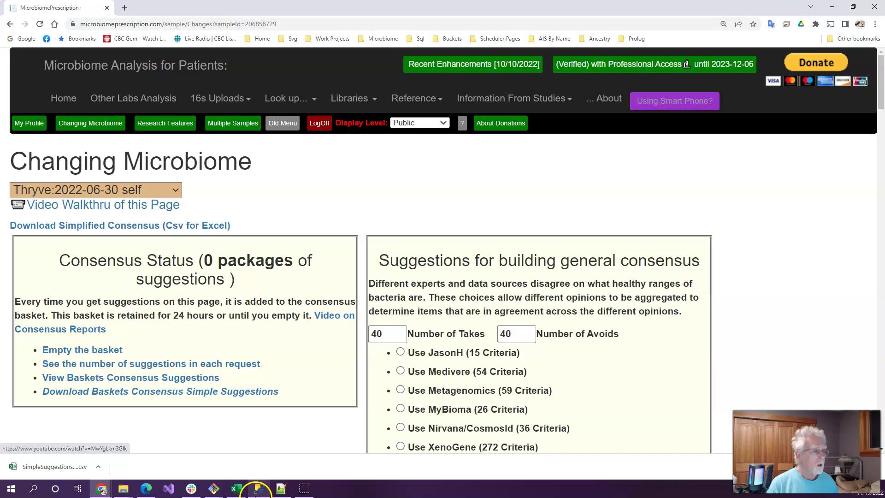
mouse_move(305, 492)
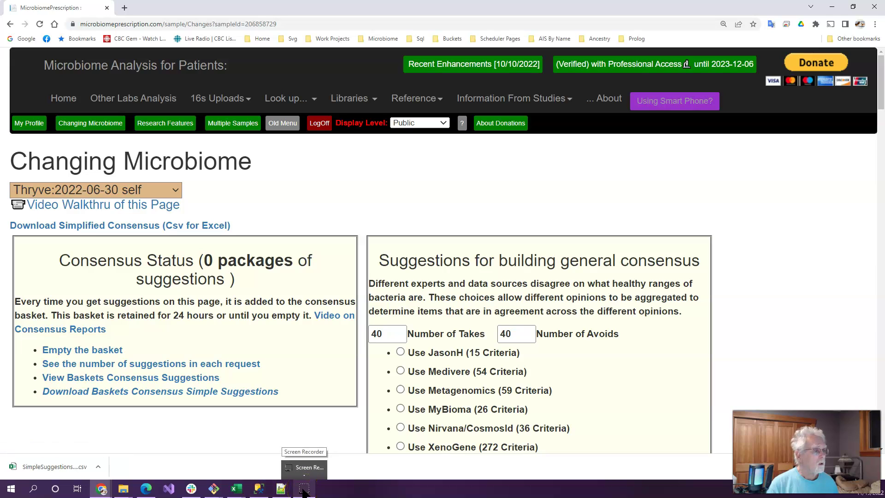
left_click(304, 492)
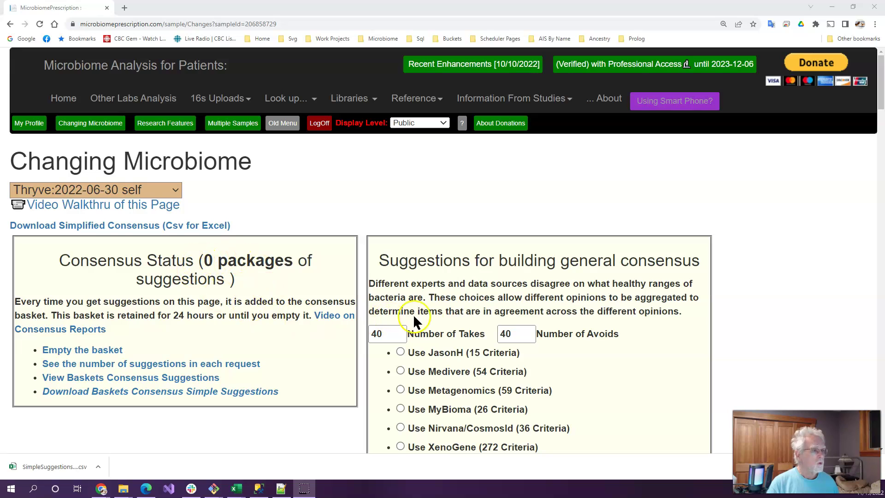
scroll(383, 302, "down", 2)
scroll(382, 302, "down", 2)
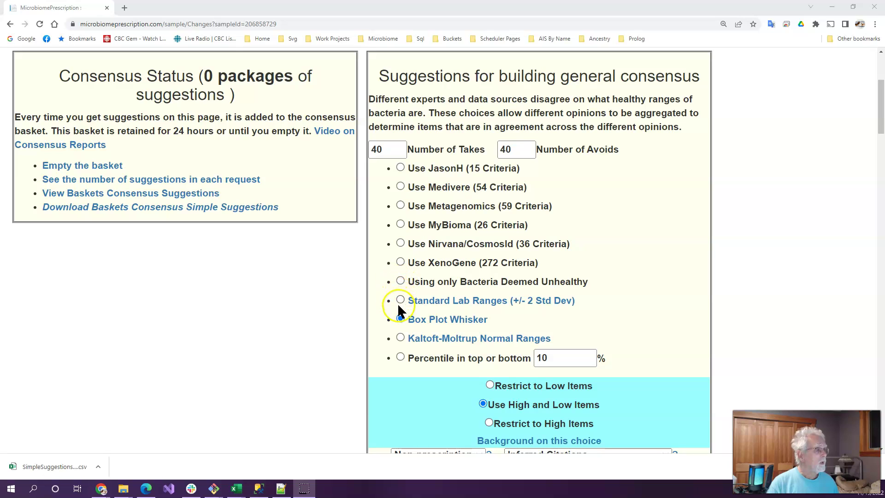
Generate suggestions for the Thryve sample filtered by Standard Lab Ranges
left_click(400, 300)
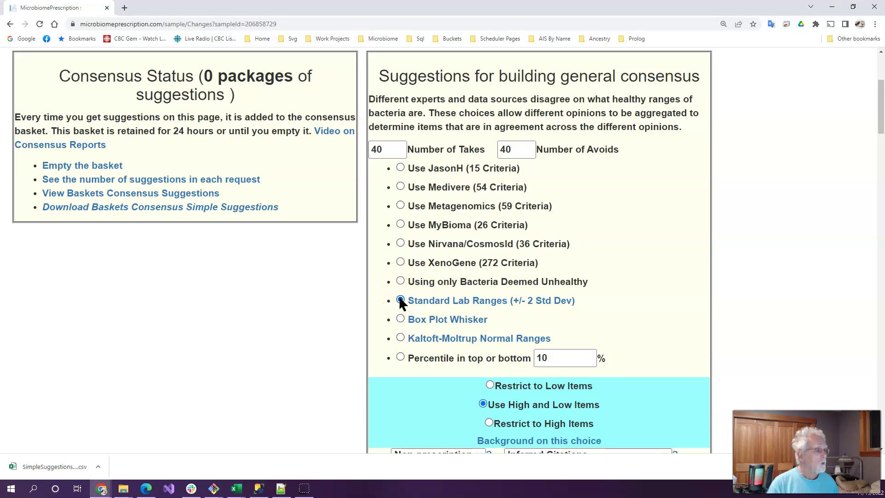
scroll(499, 323, "down", 4)
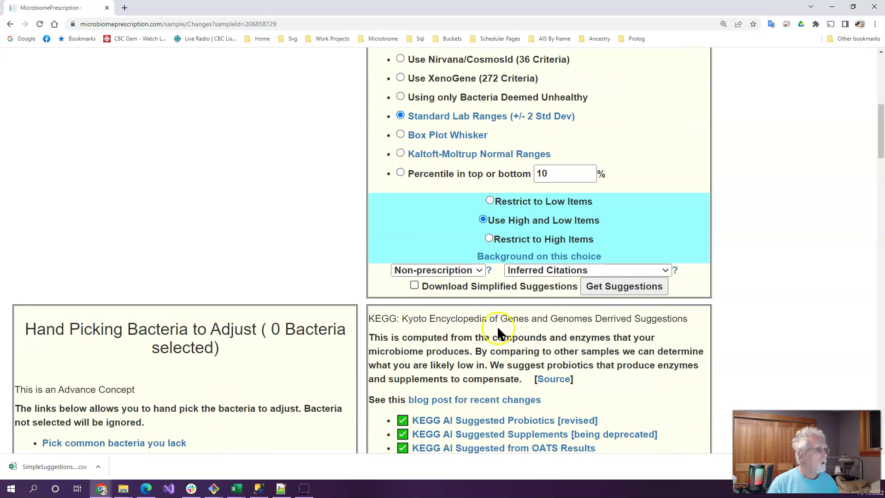
left_click(641, 285)
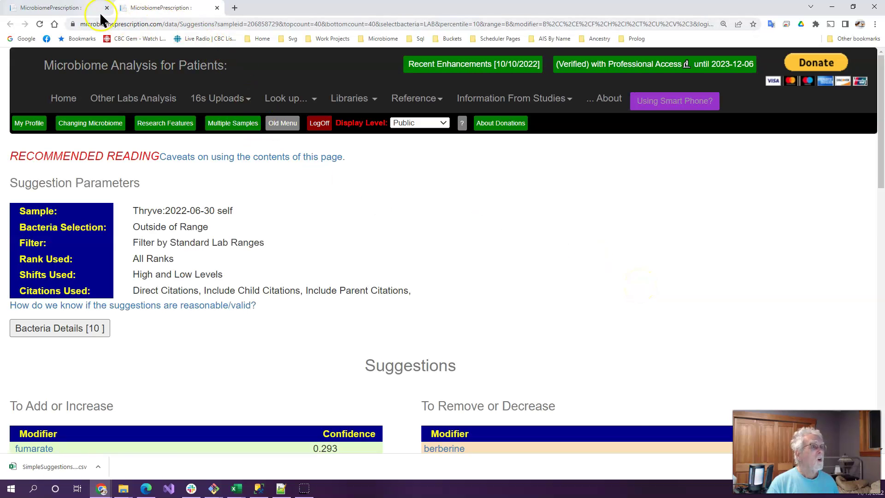
Generate Box Plot Whisker suggestions (62 bacteria), then choose the Kaltoft-Moltrup Normal Ranges filter
left_click(99, 11)
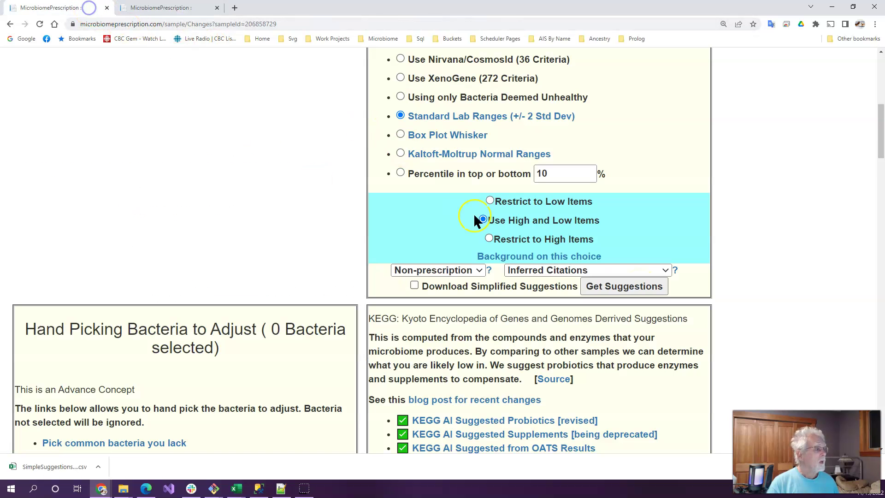
left_click(401, 134)
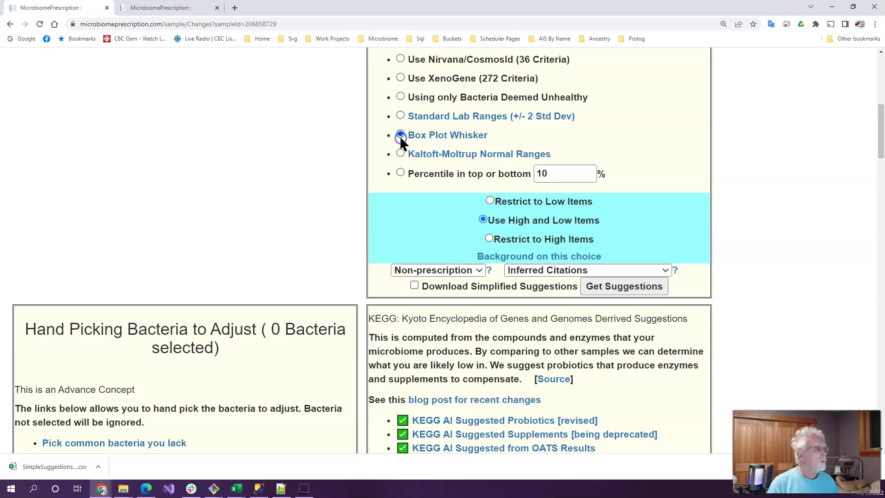
left_click(622, 288)
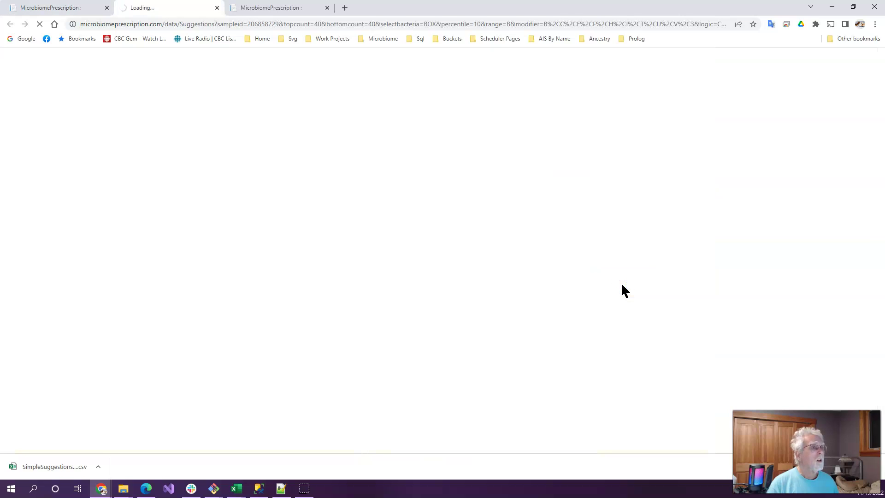
left_click(63, 8)
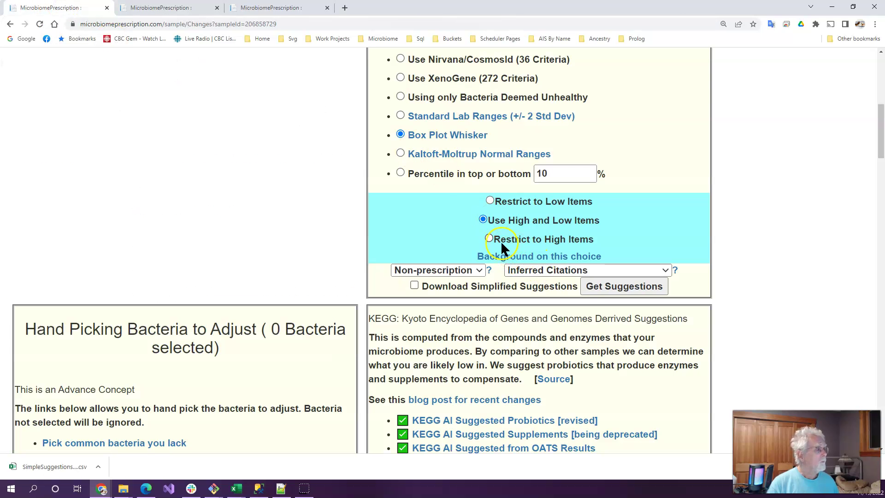
left_click(401, 153)
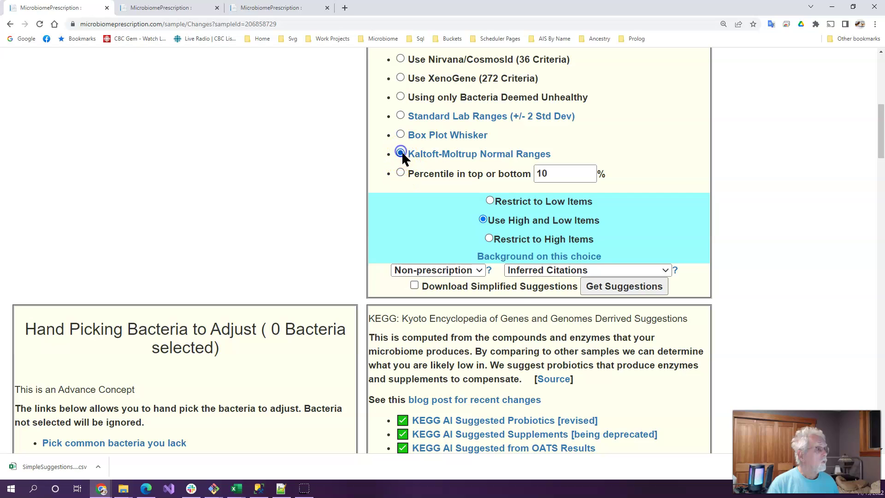
Generate Kaltoft-Moltrup suggestions (89 bacteria) and reload the Changing Microbiome page to show 3 packages
left_click(636, 288)
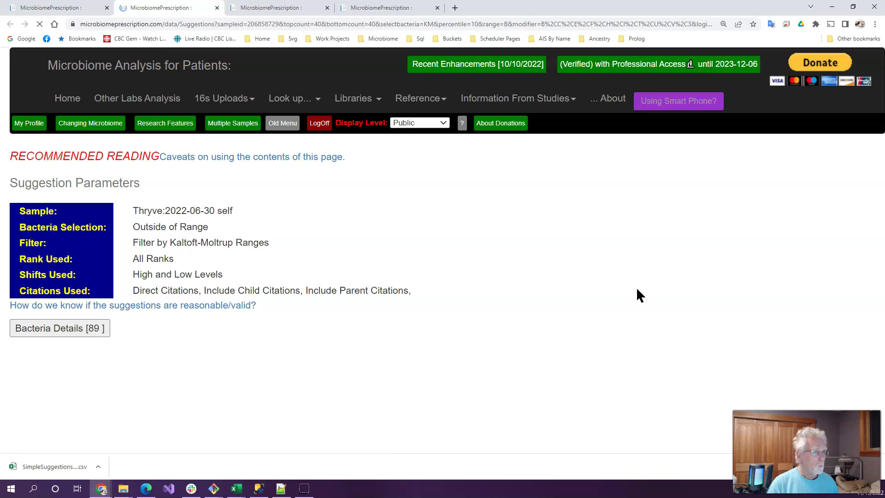
left_click(72, 8)
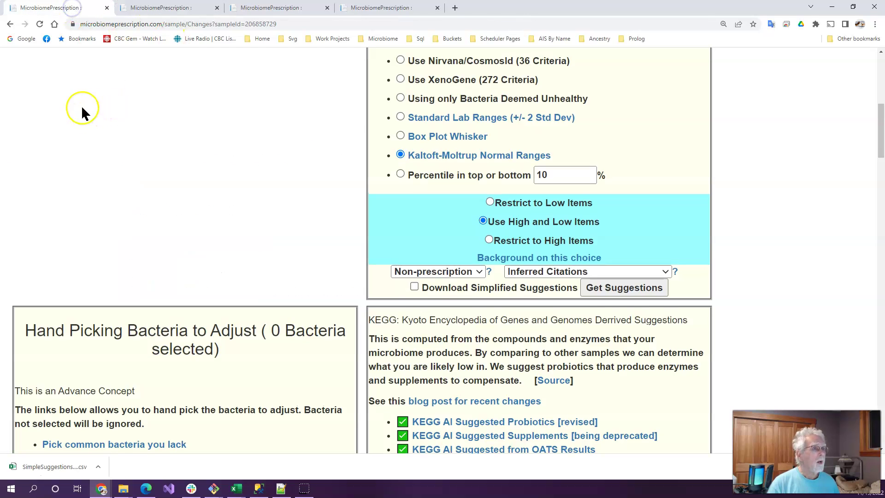
scroll(81, 105, "up", 8)
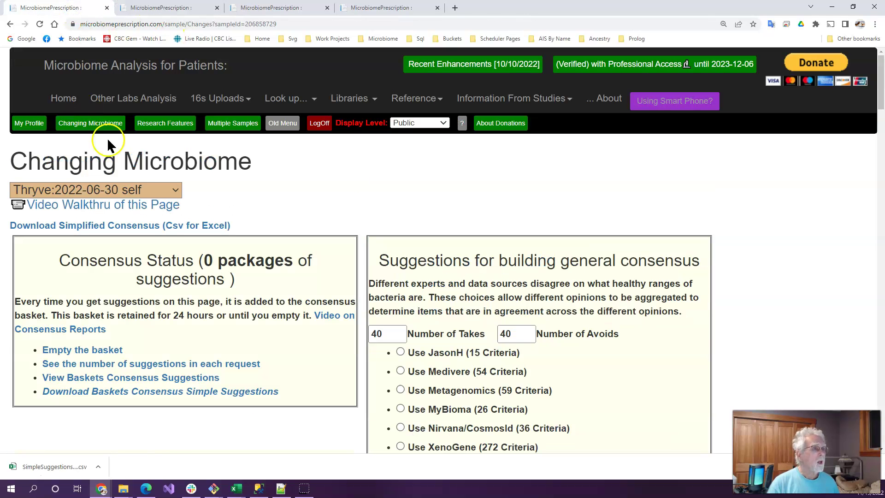
left_click(39, 25)
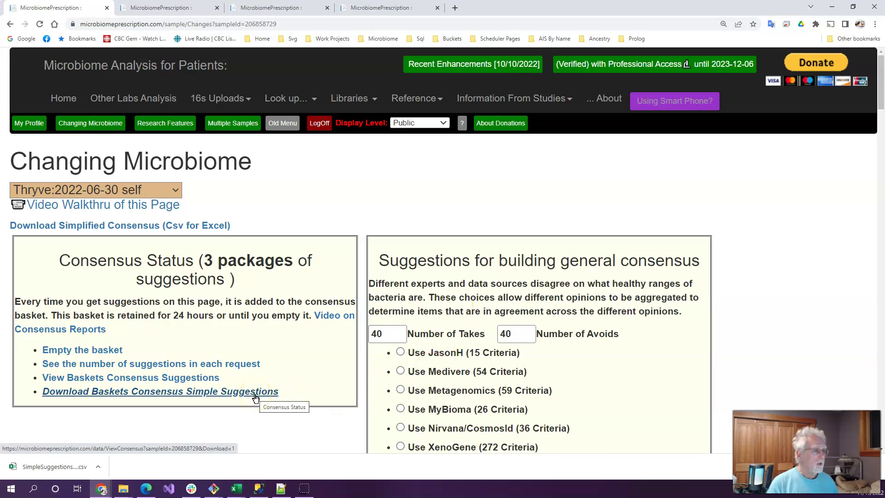
left_click(237, 490)
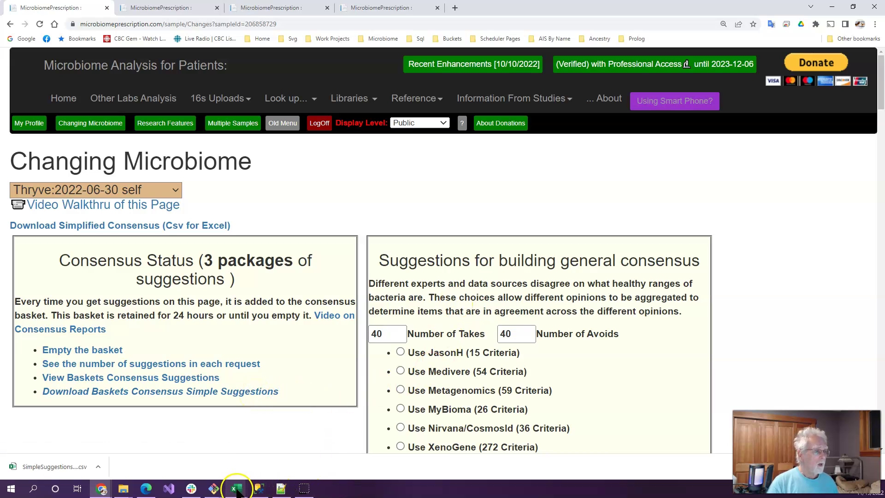
Open SimpleSuggestions19061723.csv in Excel and widen column A to show full names
left_click(536, 430)
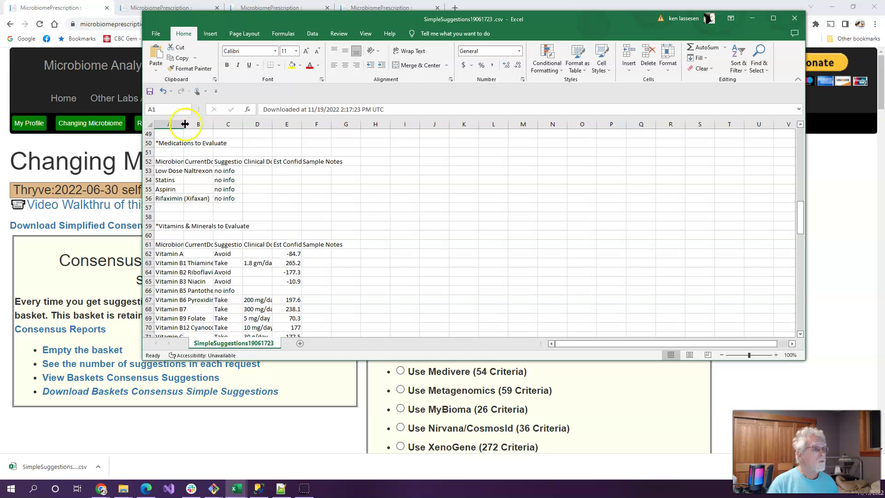
left_click_drag(185, 124, 328, 124)
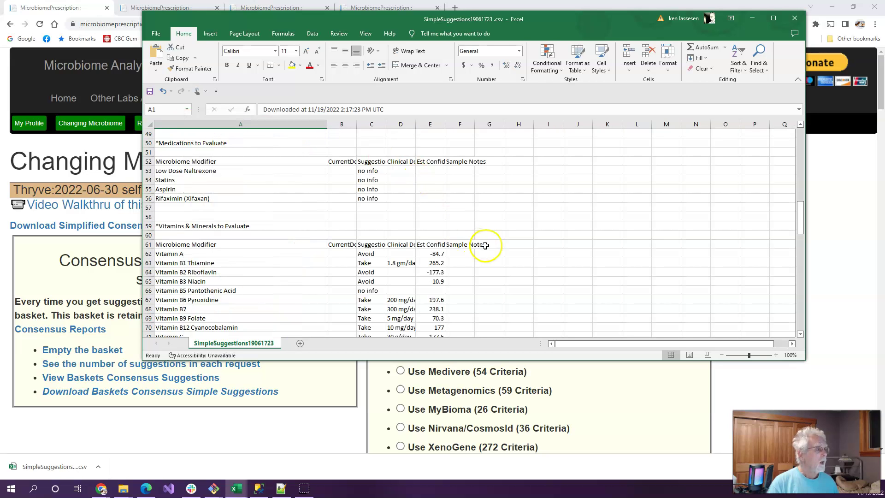
mouse_move(560, 16)
left_mouse_down()
mouse_move(434, 16)
mouse_move(434, 1)
left_mouse_up()
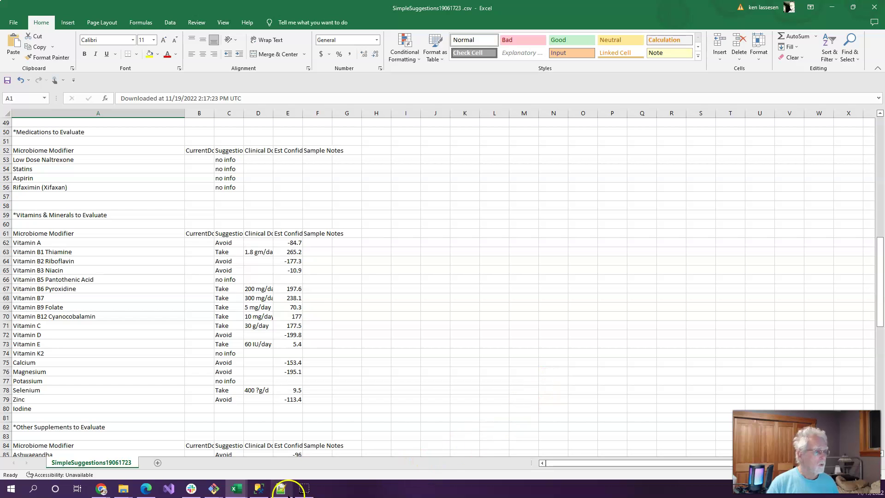
Select the Vitamins & Minerals table A61:E80 in SimpleSuggestions19061343.csv
mouse_move(238, 492)
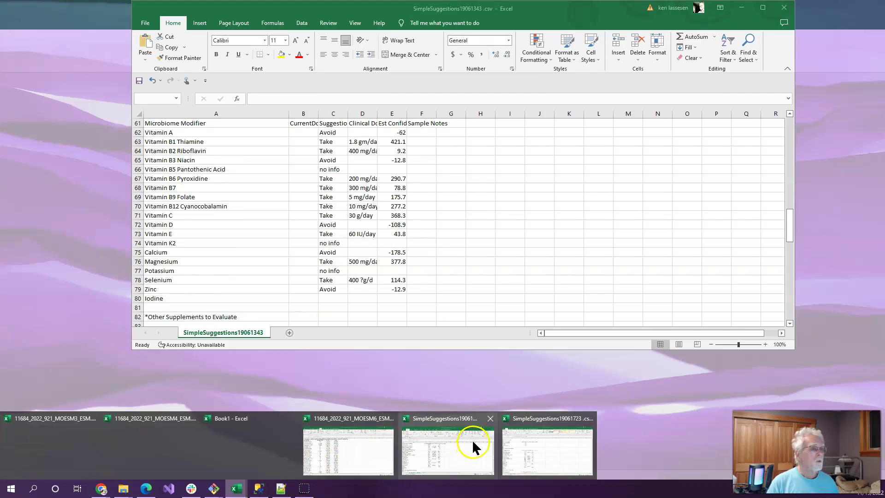
left_click(472, 440)
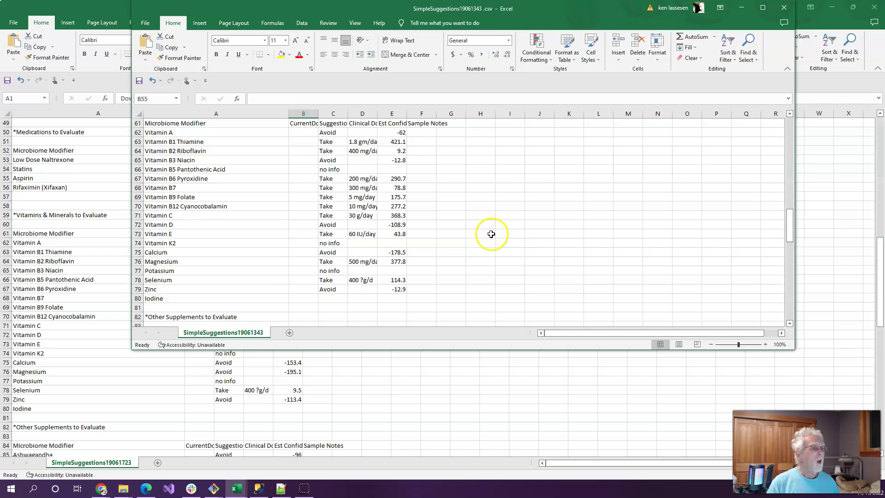
scroll(492, 234, "up", 2)
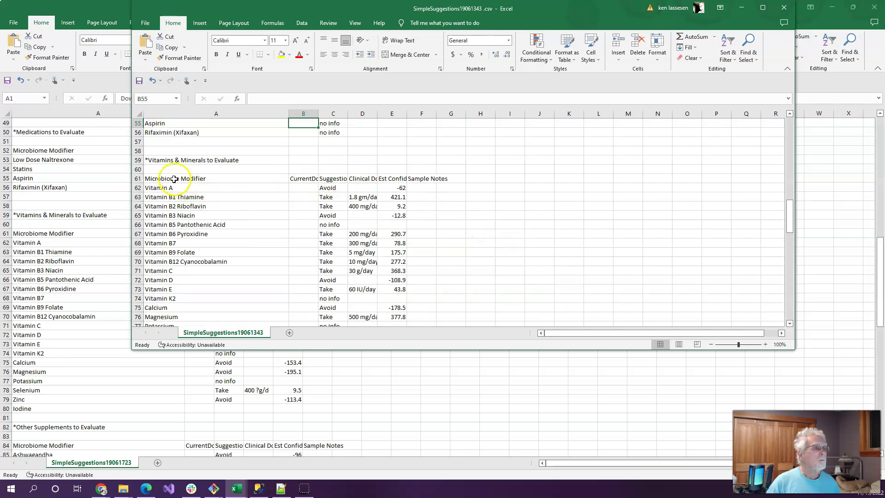
mouse_move(174, 179)
left_mouse_down()
mouse_move(313, 197)
mouse_move(389, 340)
mouse_move(394, 307)
left_mouse_up()
Copy the other sample's vitamins table and paste it at G61 in SimpleSuggestions19061723.csv
key("ctrl+c")
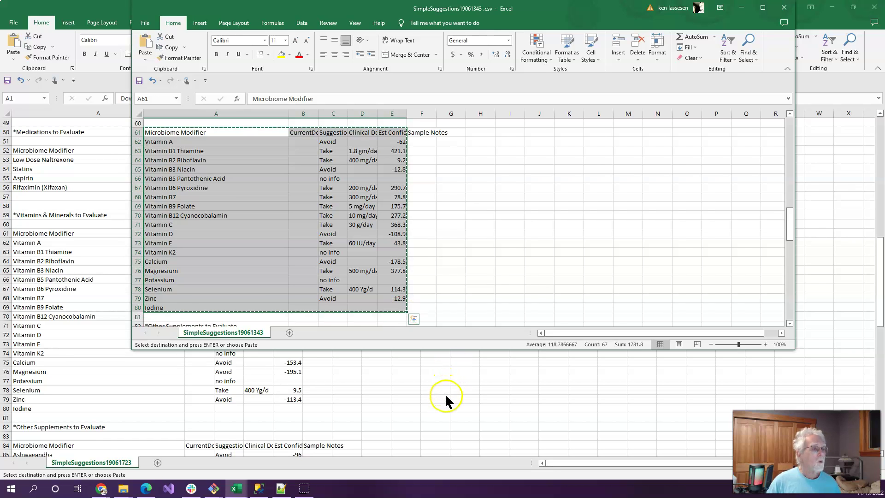
left_click(446, 396)
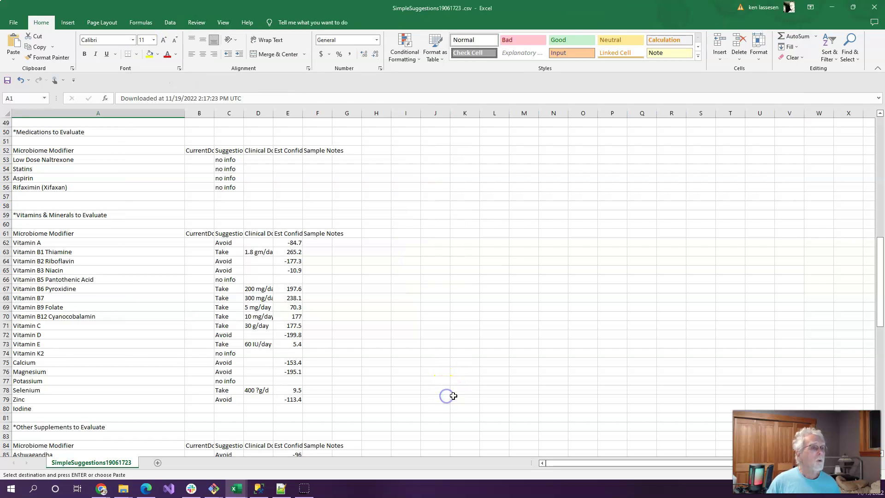
left_click(359, 233)
key("ctrl+v")
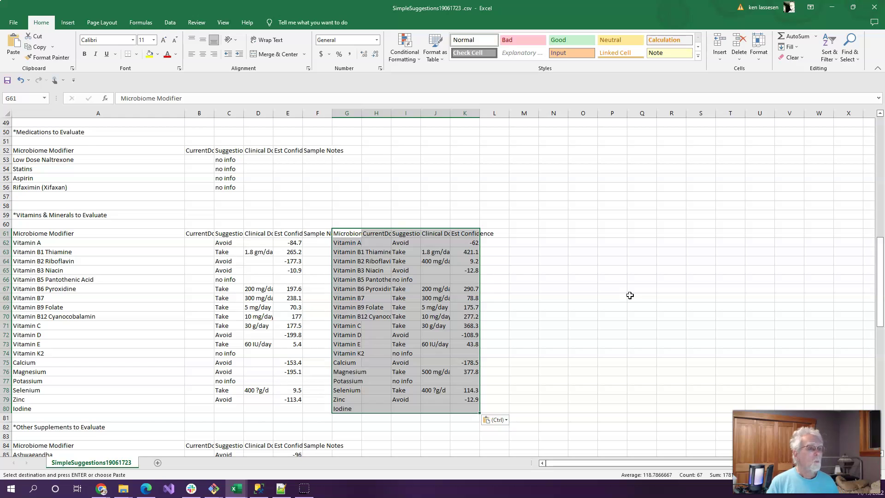
left_click(631, 296)
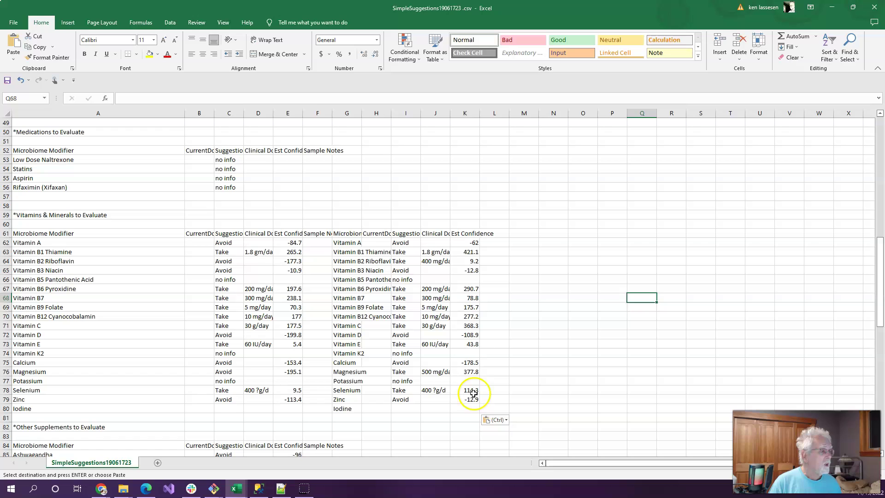
Highlight in yellow the agreed Take rows: Selenium, Vitamin E, rows 67–71 and Vitamin B1 Thiamine
mouse_move(471, 391)
left_mouse_down()
mouse_move(253, 378)
mouse_move(174, 381)
mouse_move(209, 390)
mouse_move(13, 392)
left_mouse_up()
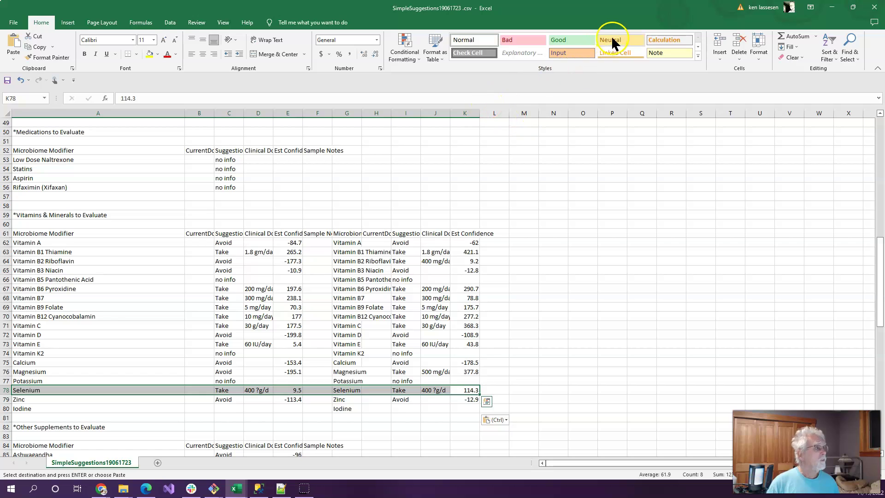
left_click(659, 53)
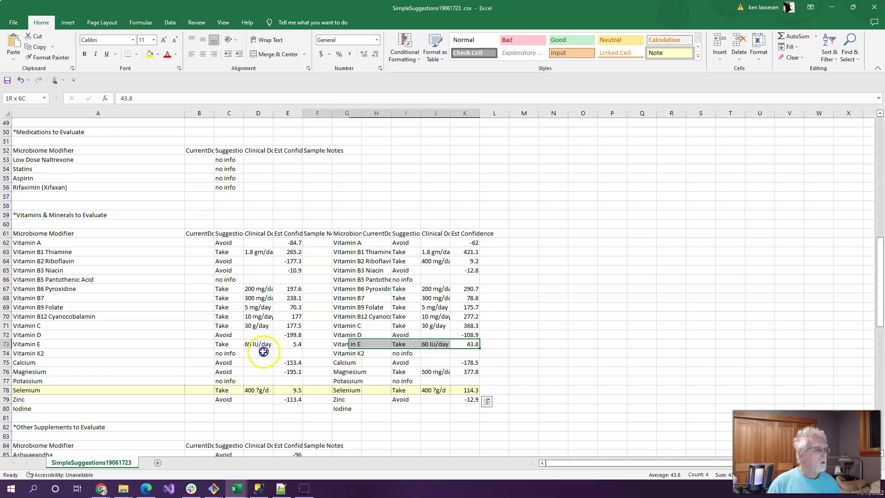
left_click_drag(263, 352, 209, 346)
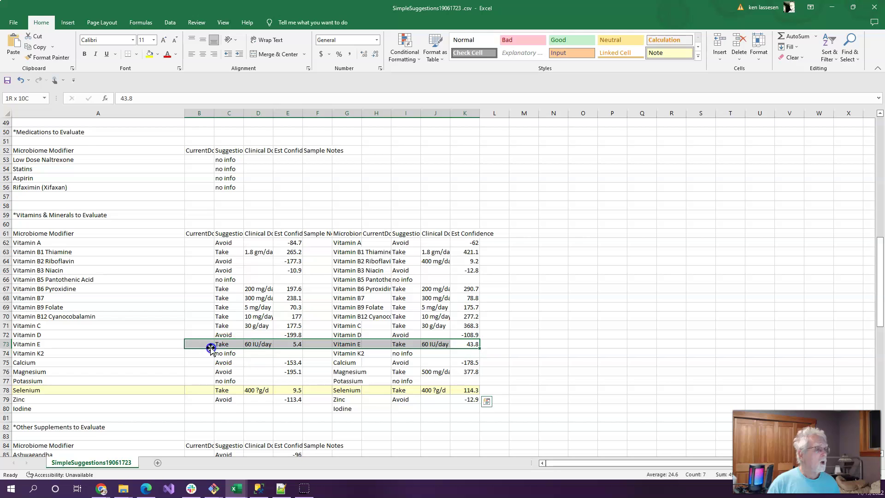
left_click(666, 51)
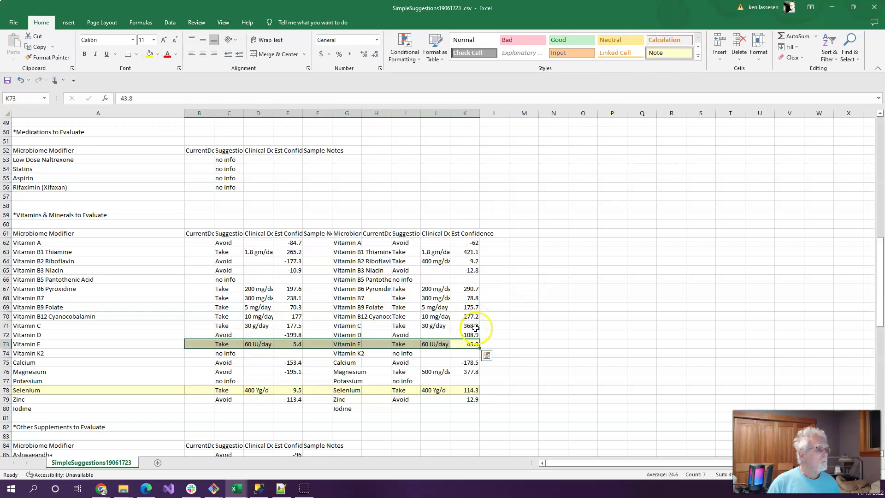
mouse_move(476, 327)
left_mouse_down()
mouse_move(267, 306)
mouse_move(195, 283)
mouse_move(221, 290)
left_mouse_up()
left_click(671, 54)
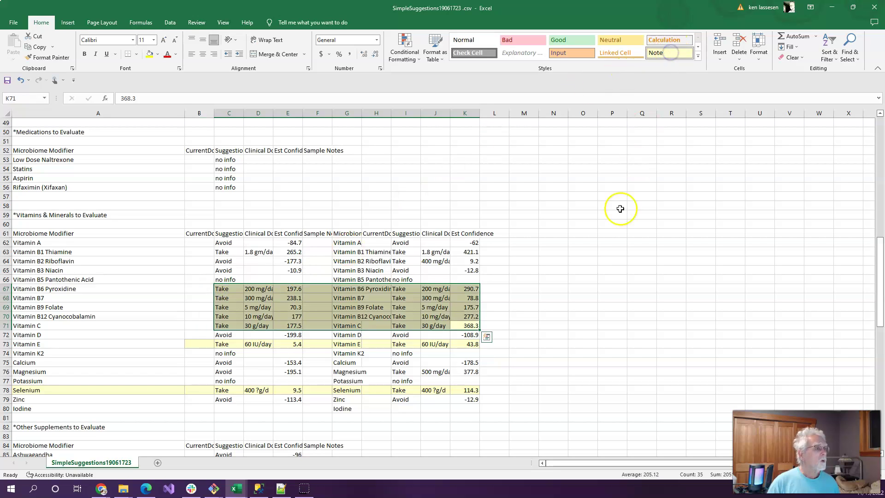
left_click_drag(473, 252, 221, 252)
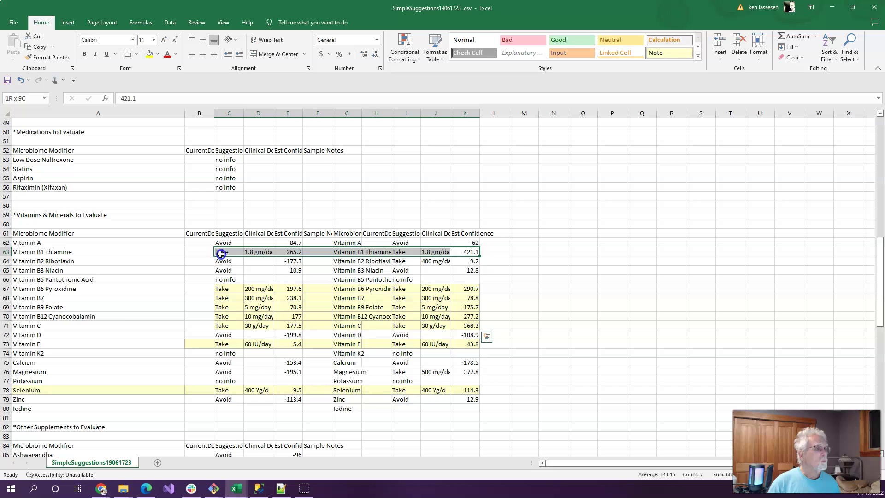
left_click(665, 53)
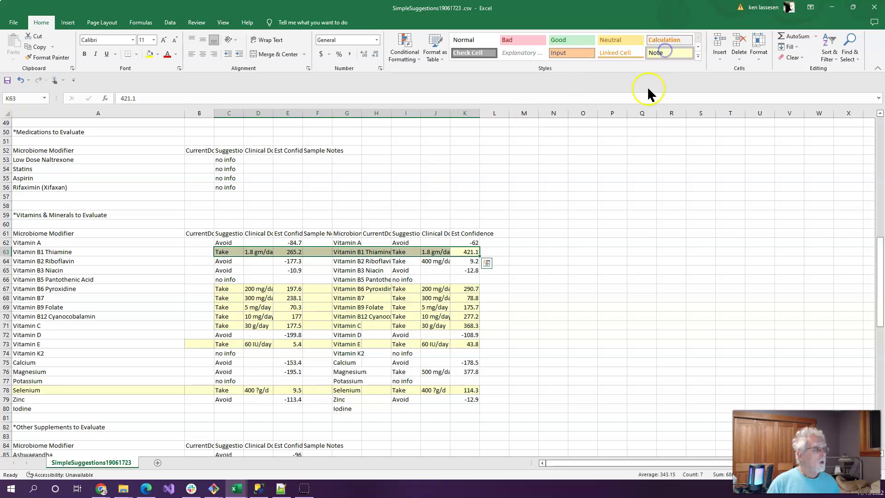
left_click_drag(618, 288, 634, 287)
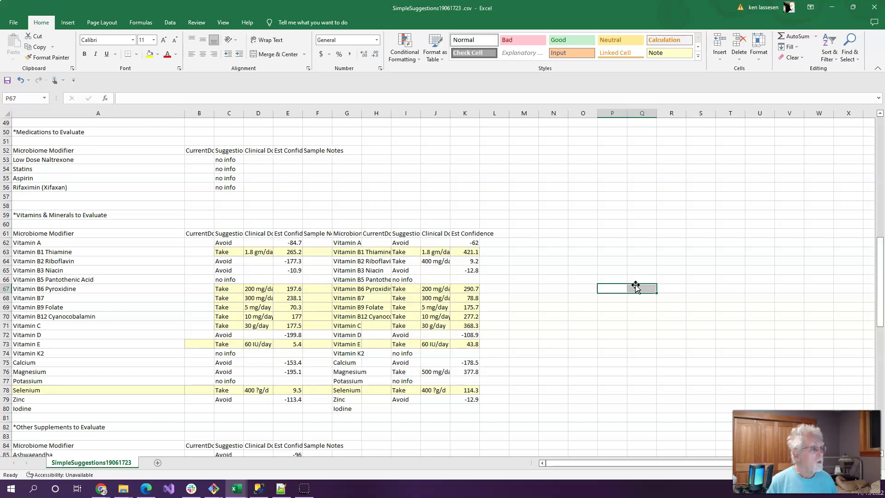
Apply the orange Input style to the Vitamin B2 Riboflavin row, then select the Magnesium row
left_click(474, 262)
mouse_move(473, 261)
left_mouse_down()
mouse_move(263, 252)
mouse_move(217, 261)
left_mouse_up()
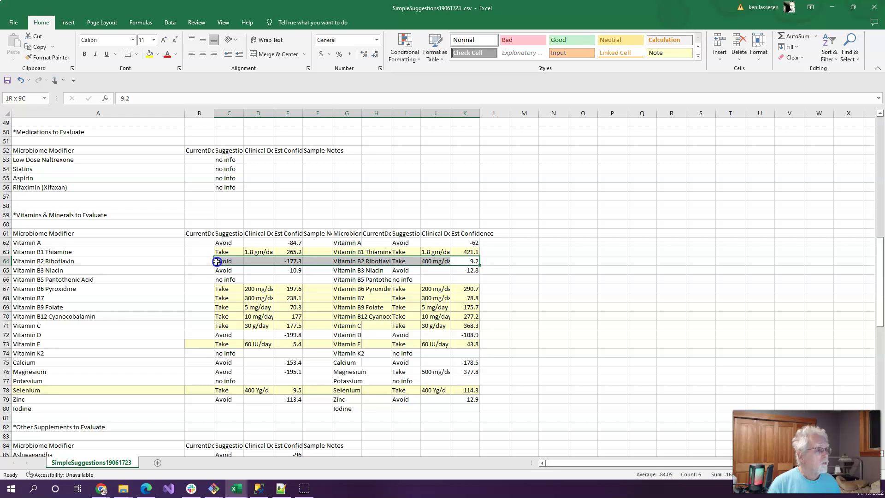
left_click(567, 53)
left_click(602, 333)
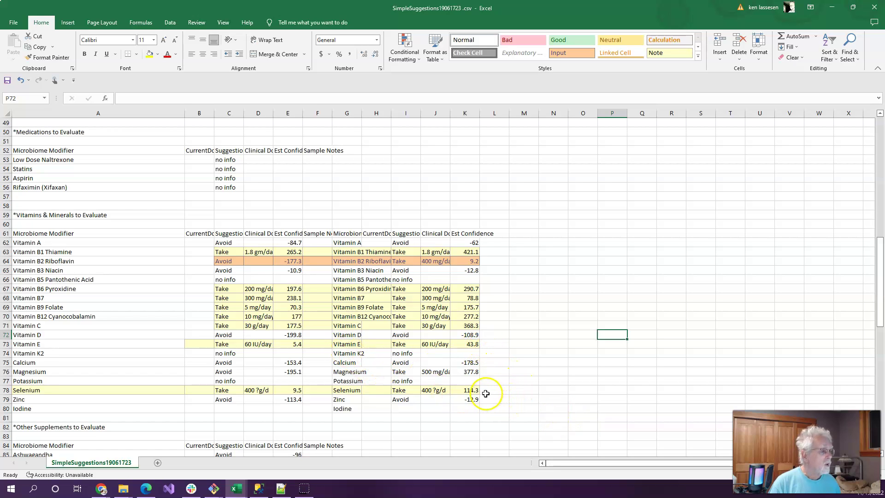
left_click_drag(470, 372, 223, 371)
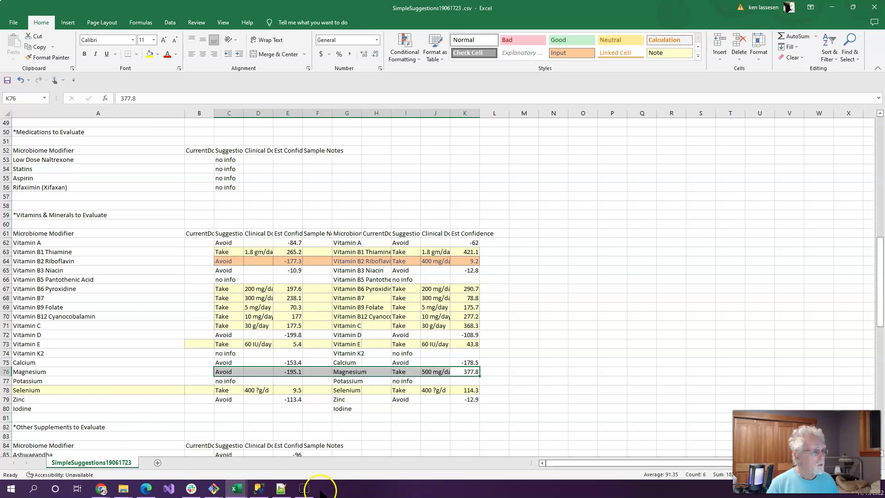
mouse_move(305, 492)
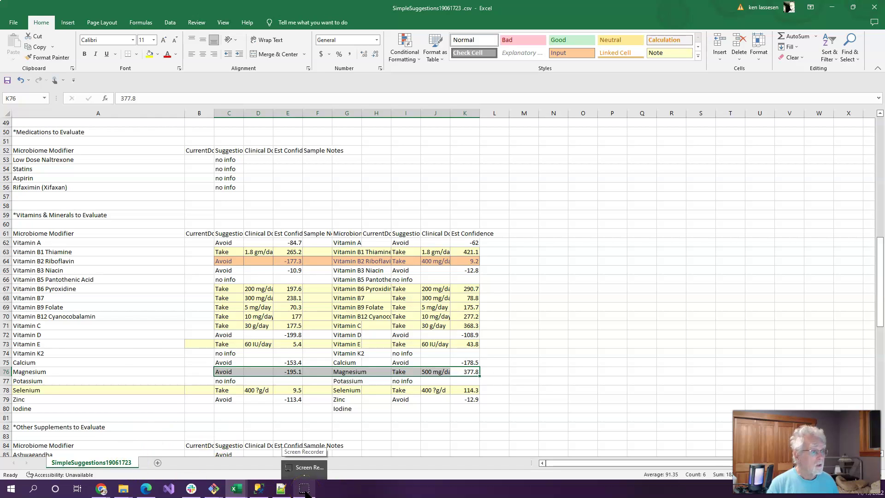